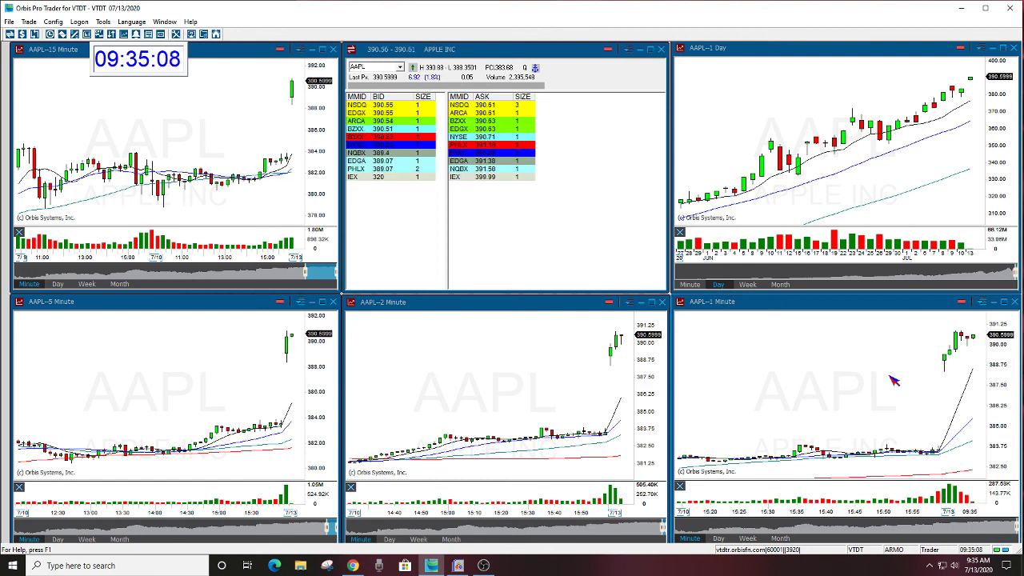
- Inspect the latest candles on AAPL's 1-minute chart, and load TSLA into the quote window and linked charts
drag(936, 418, 962, 368)
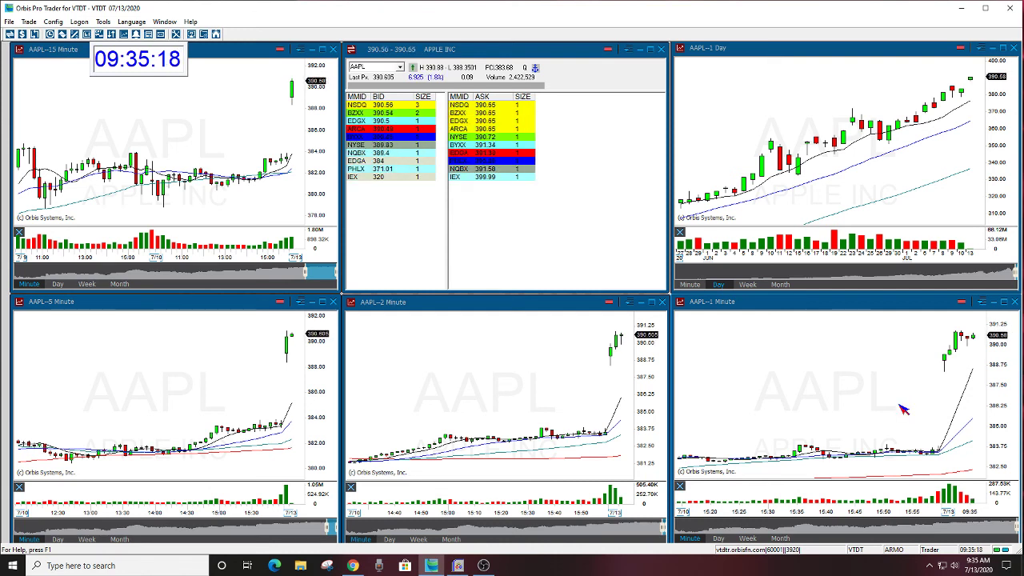
click(376, 66)
text(TS)
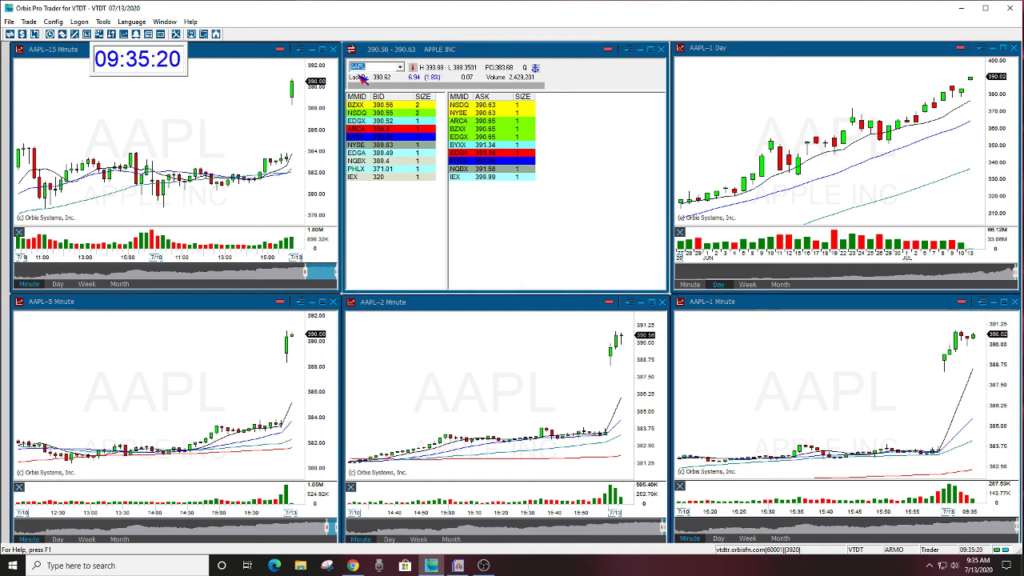
text(LA)
key(Return)
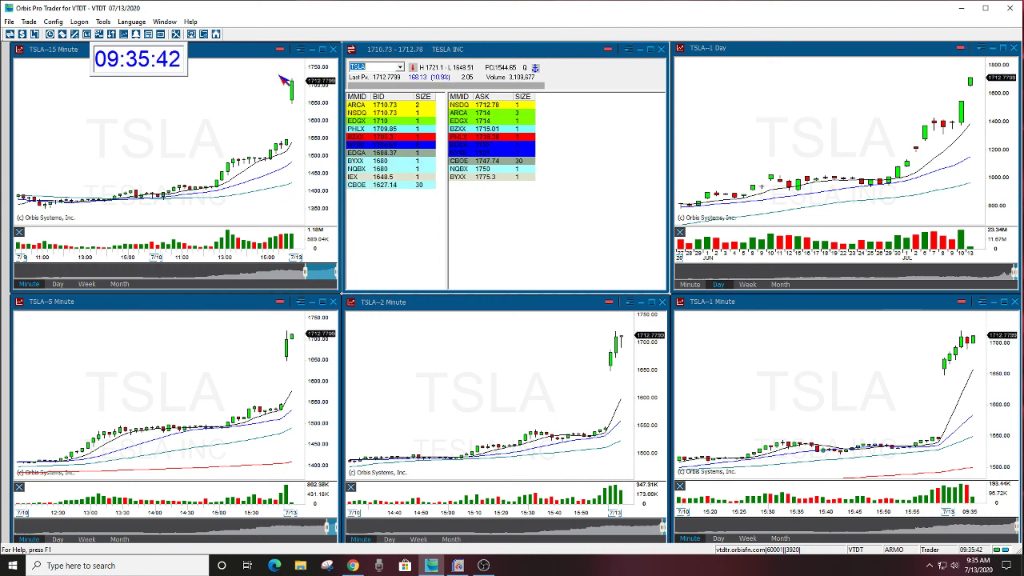
- Check the opening move on TSLA's 1-minute chart, and switch the linked charts to AAPL
click(942, 396)
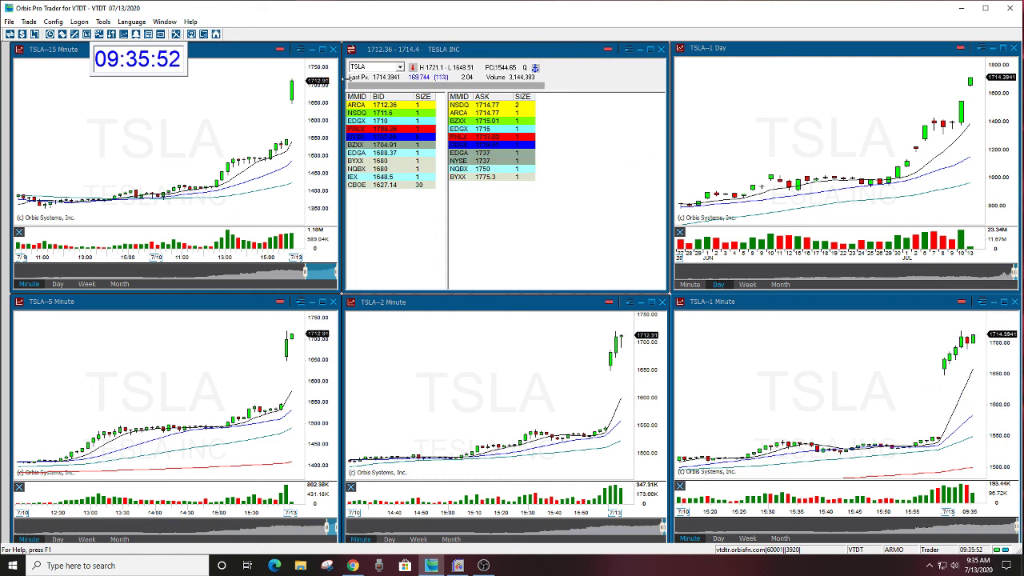
text(AAPL)
key(Return)
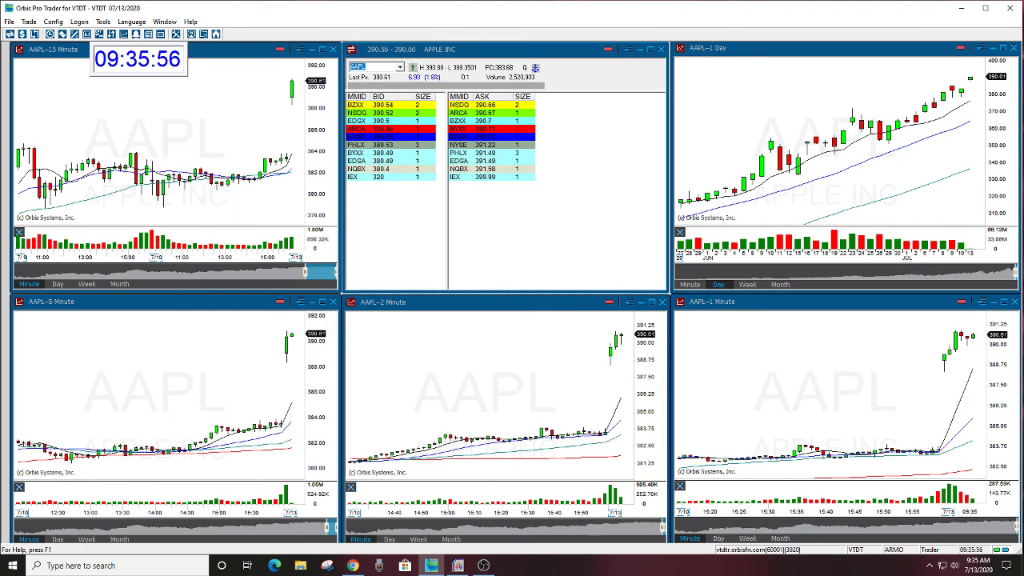
- Load AMZN into the quote window and linked charts
text(AM)
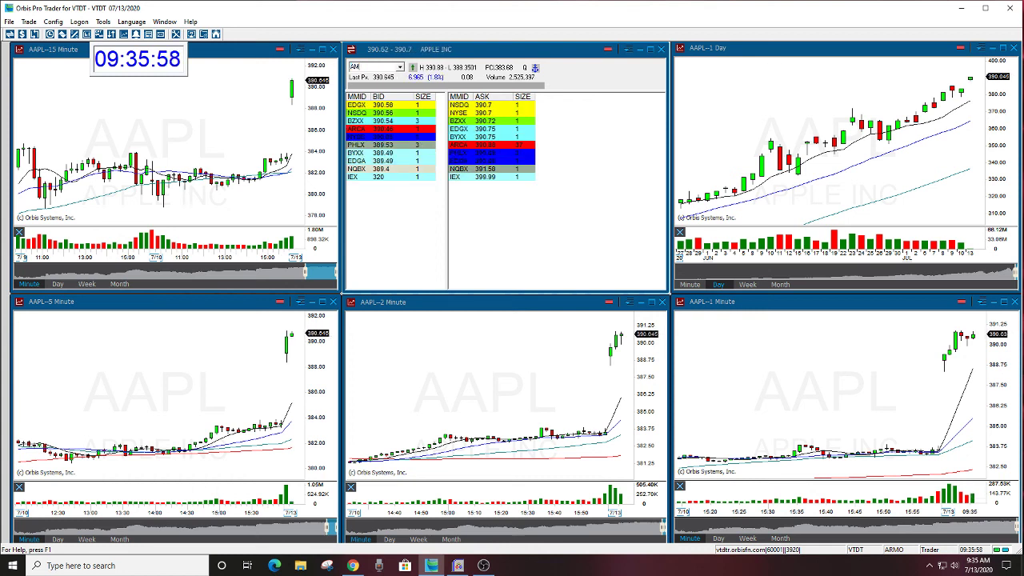
text(ZN)
key(Return)
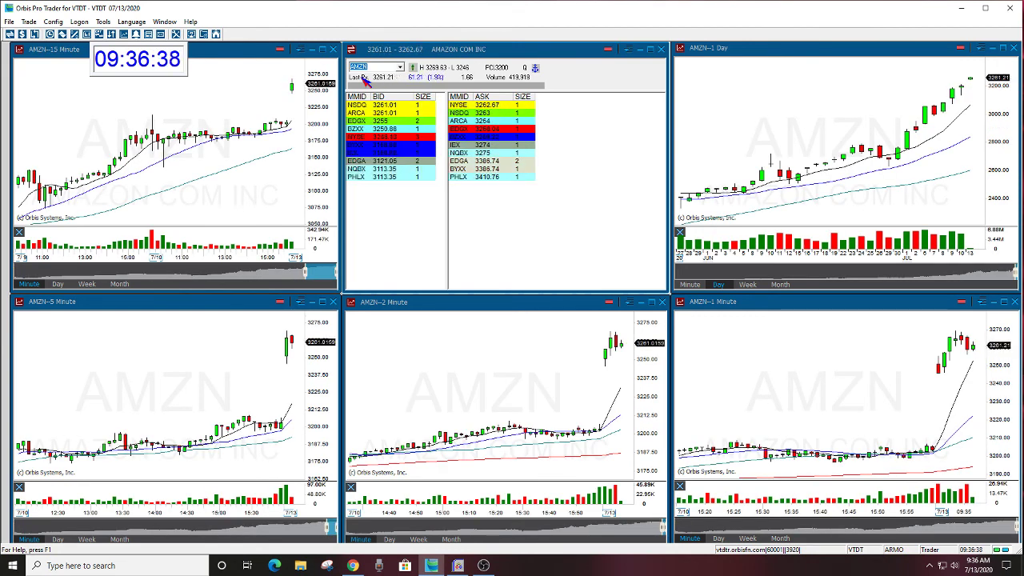
- Return the linked charts to AAPL and examine its latest 1-minute candles
text(AAPL)
key(Return)
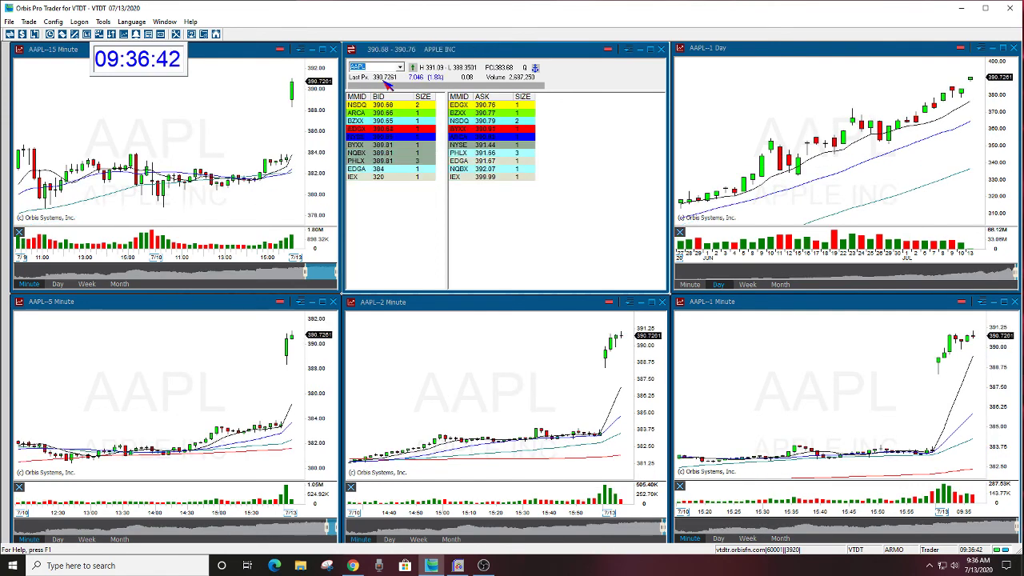
mouse_move(974, 358)
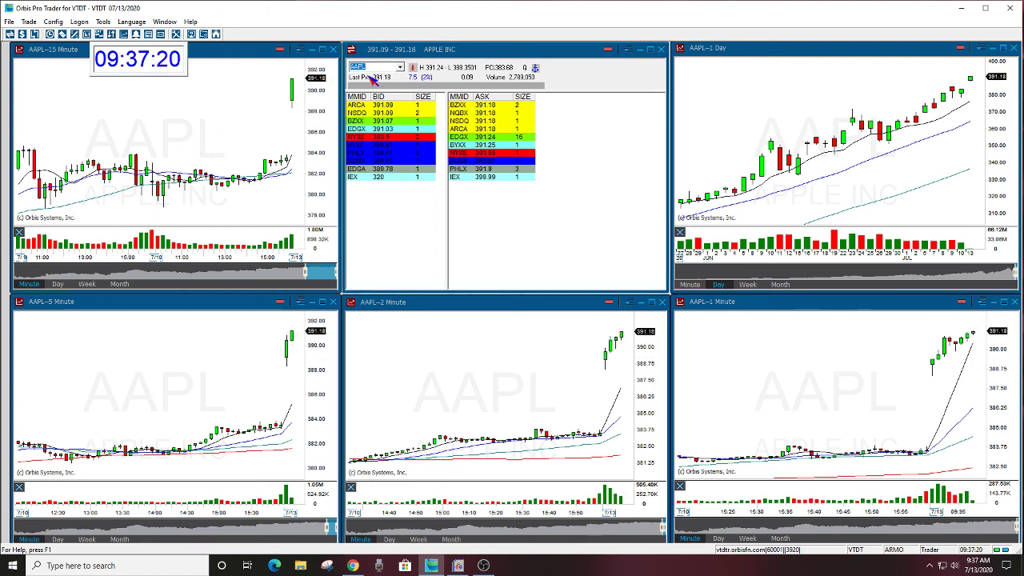
- Load BA to review its charts, and bring AAPL back into the quote window
text(BA)
key(Return)
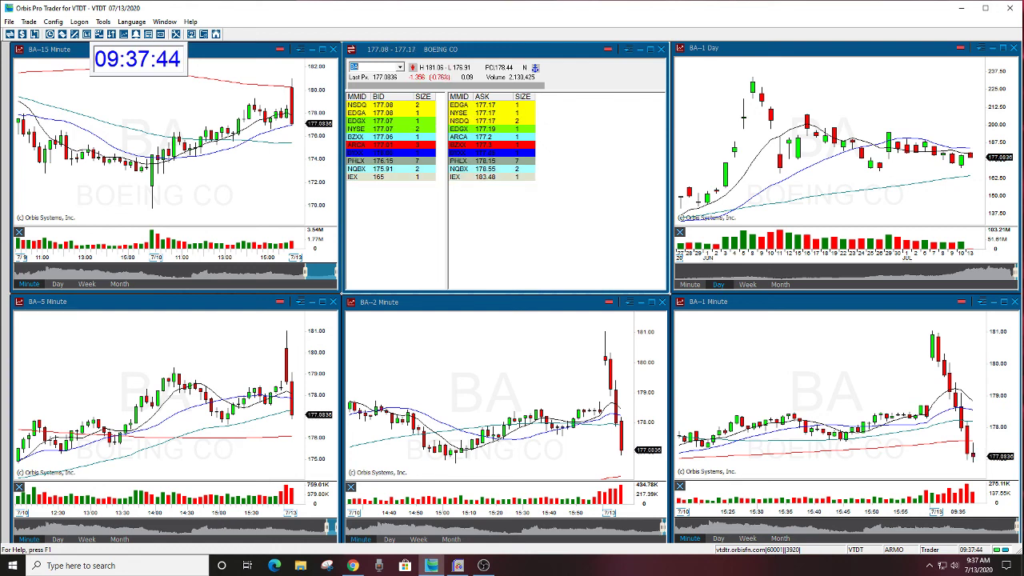
text(APL)
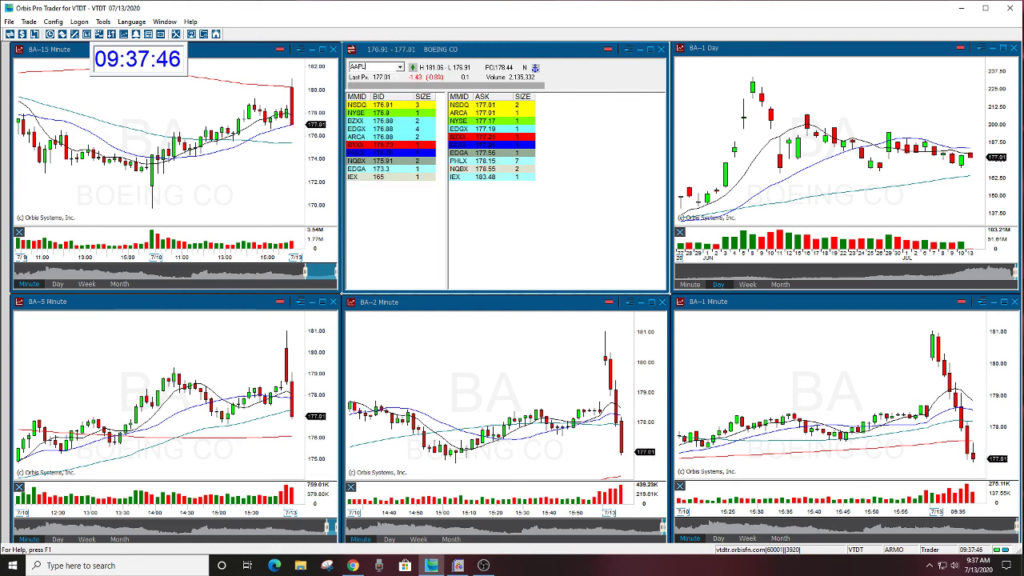
key(Return)
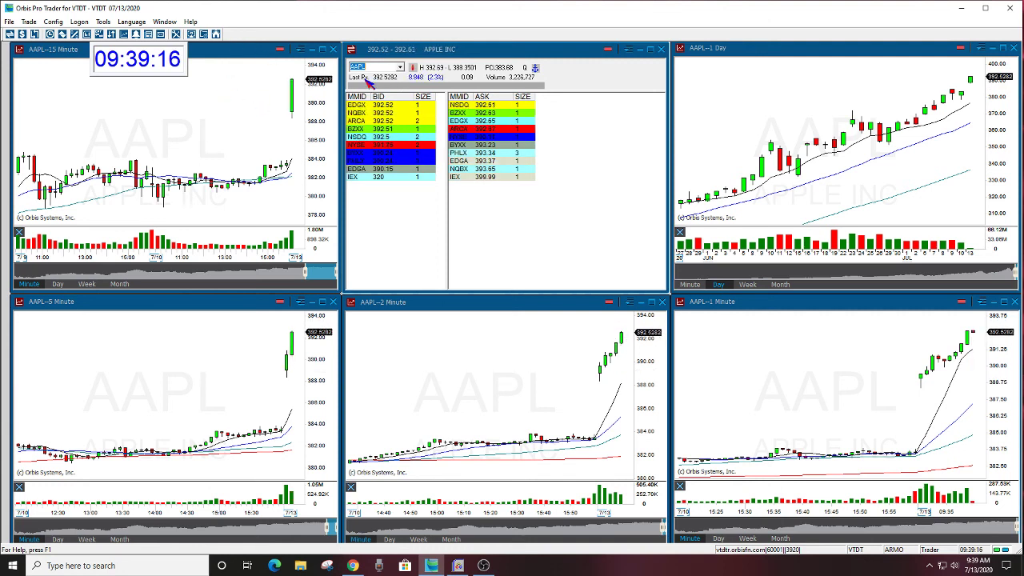
- Load BBBY and inspect the 7/09 candle on its daily chart
text(BB)
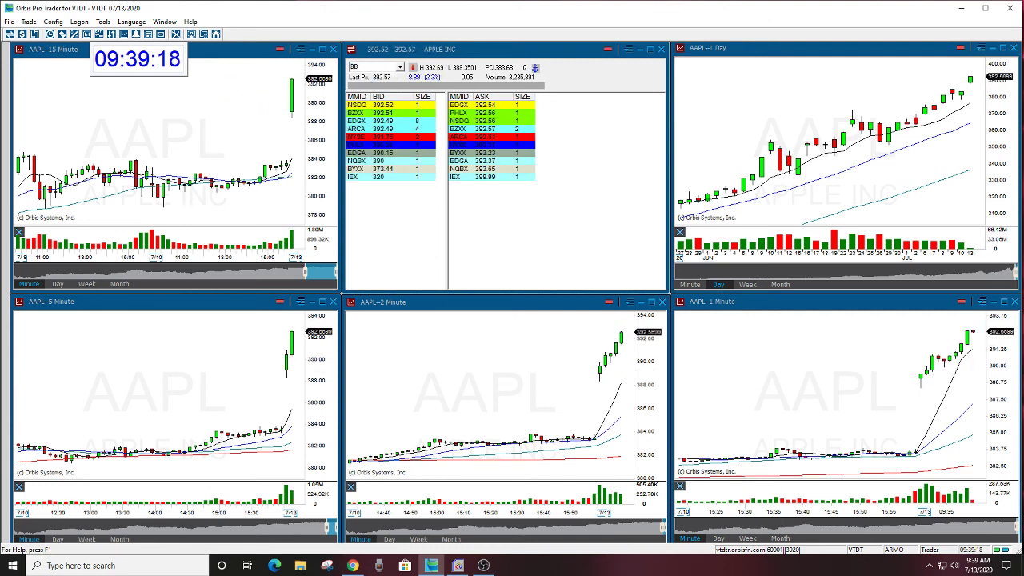
text(BY)
key(Return)
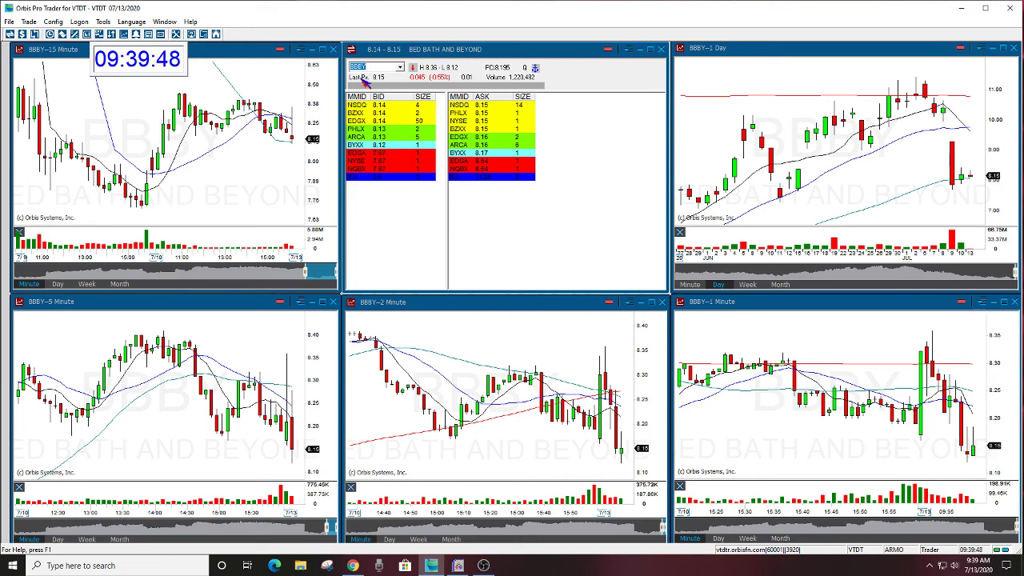
drag(923, 172, 956, 182)
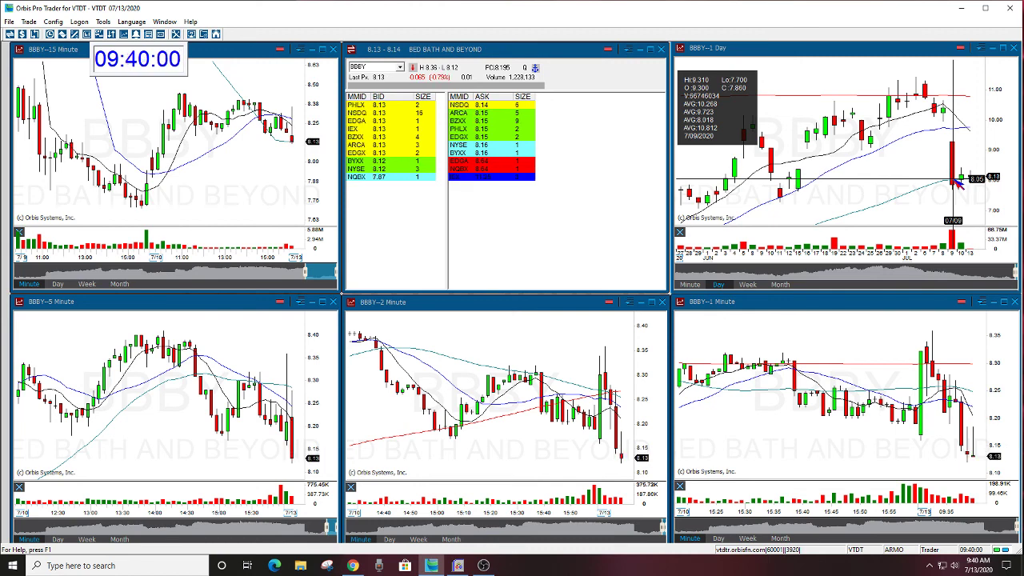
- Switch the quote window to AAPL and examine the recent candles on the 1-minute chart
click(370, 67)
text(AAPL)
key(Return)
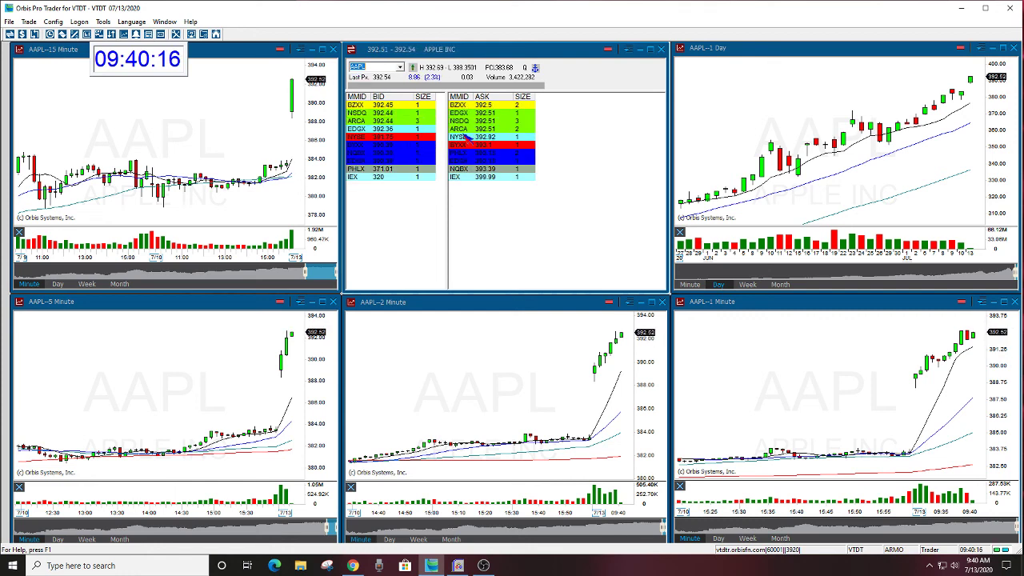
mouse_move(952, 348)
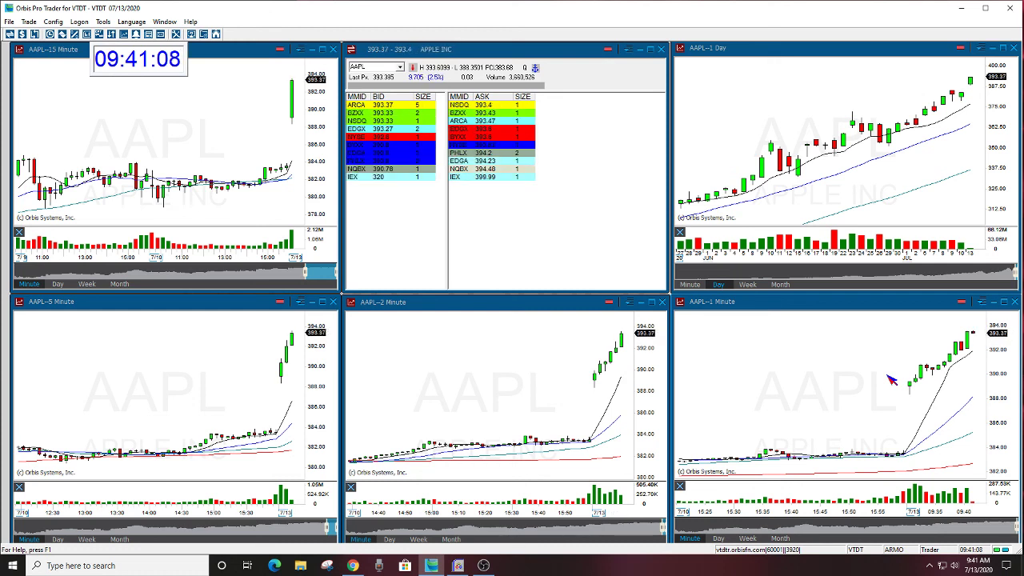
- Load TSLA into the quote window to review all its chart timeframes
text(TSL)
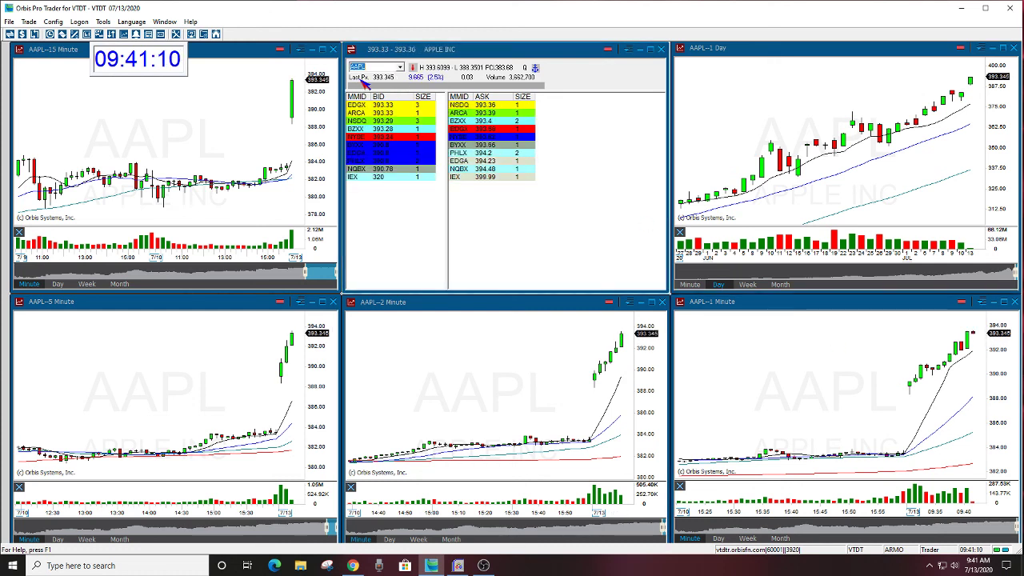
text(A)
key(Return)
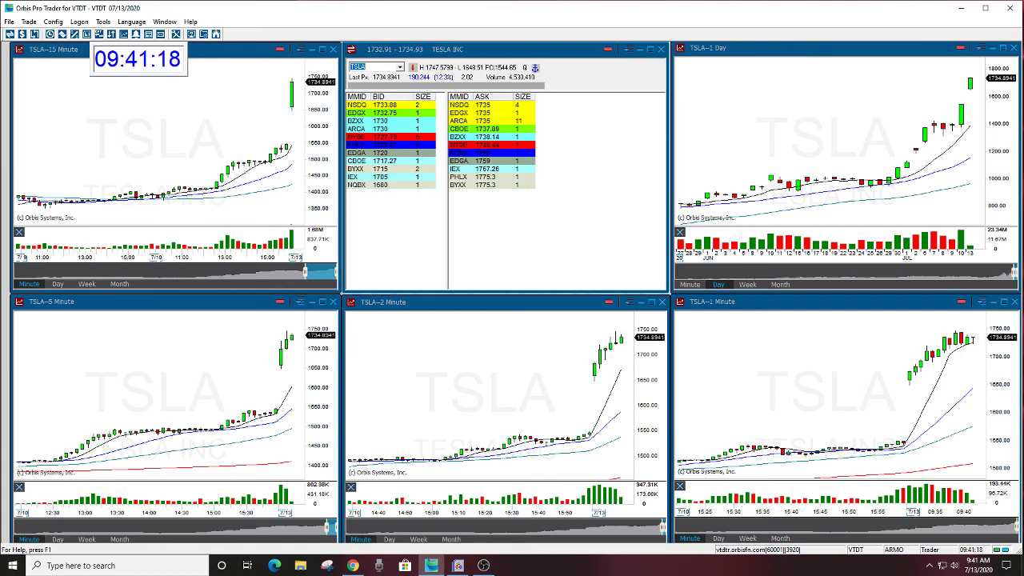
- Load NFLX and read the price data of the most recent candles on its daily chart
text(NFLX)
key(Return)
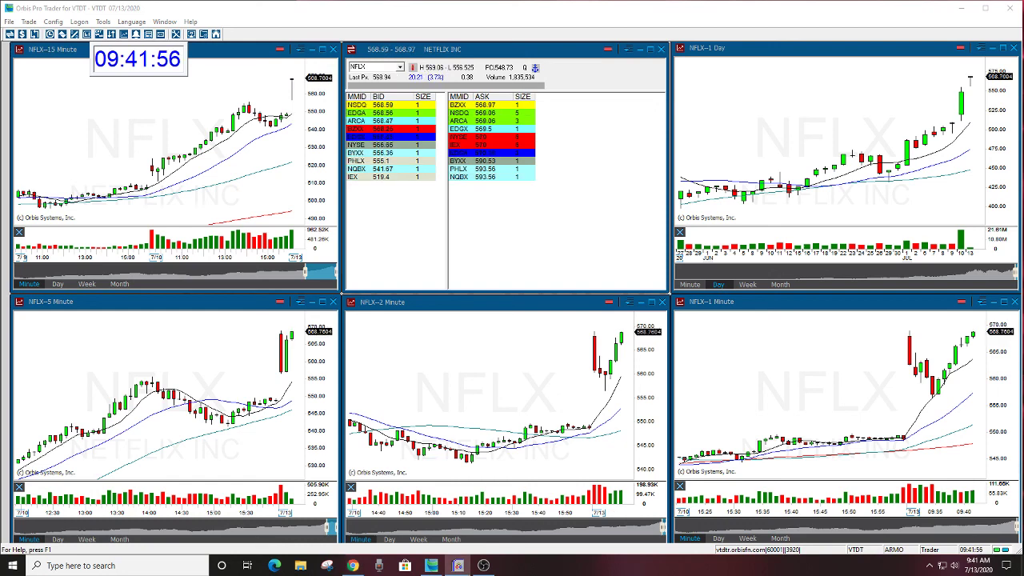
click(964, 115)
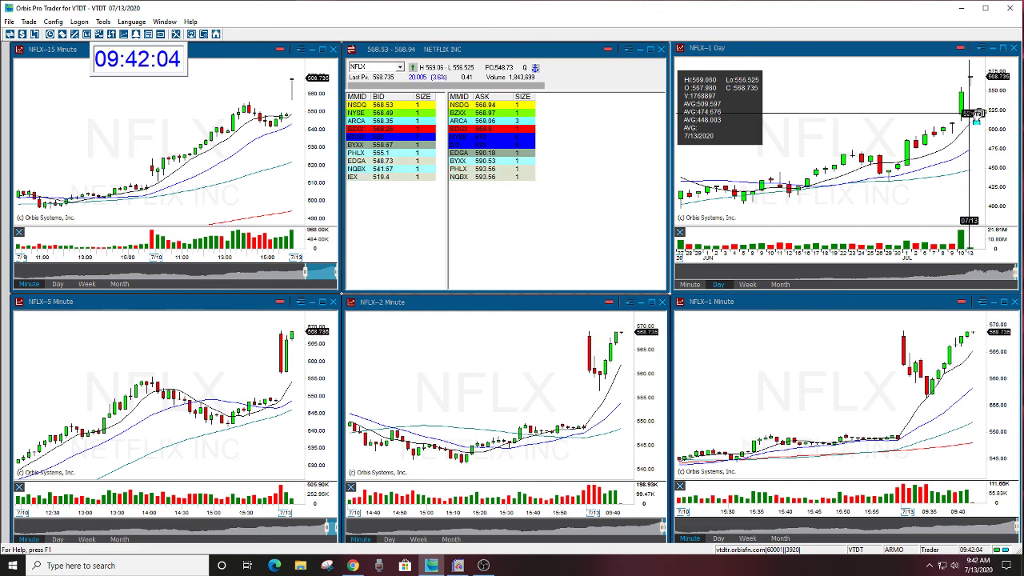
- Bring AAPL back and read the price data of the 09:41 candle on its 1-minute chart
click(438, 93)
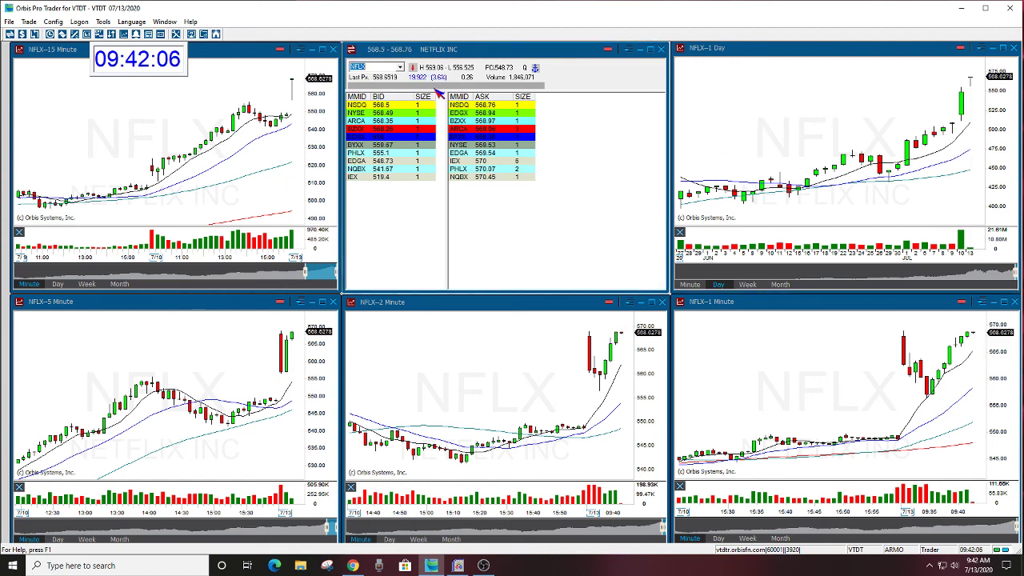
text(AAPL)
key(Return)
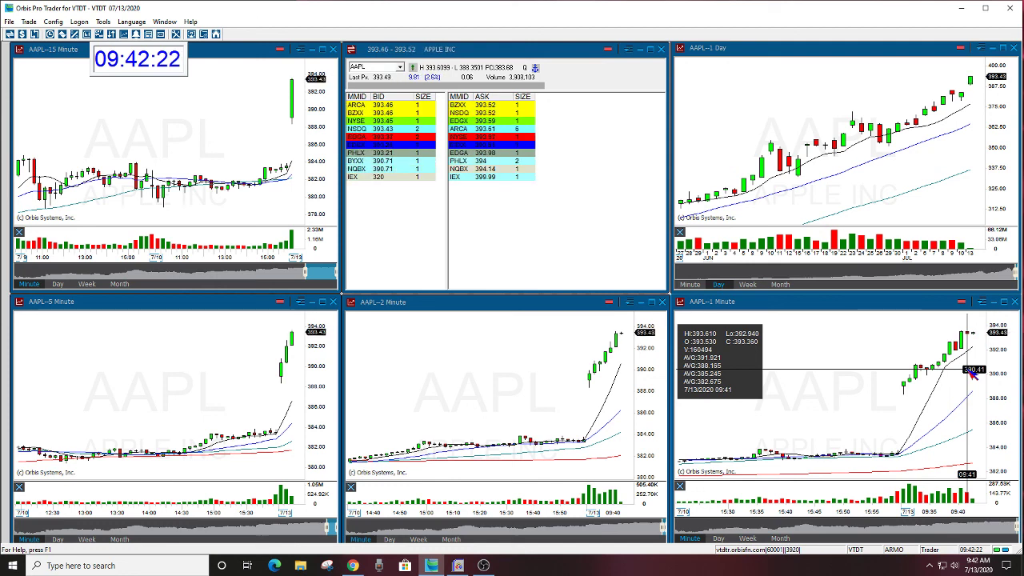
drag(973, 374, 968, 376)
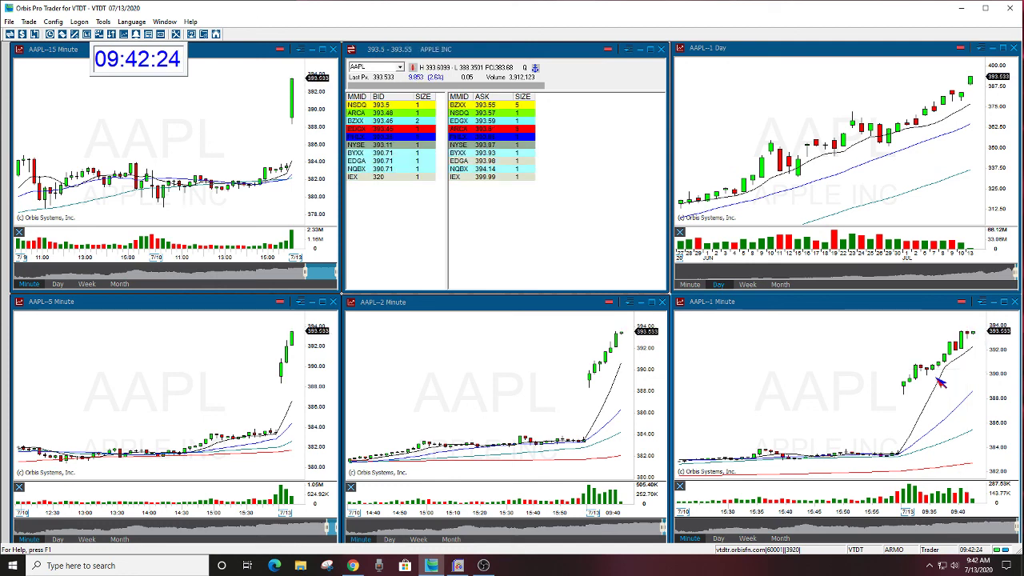
- Load the index ETFs QQQ, SPY and DIA one after another in the linked charts
click(361, 68)
text(QQQ)
key(Return)
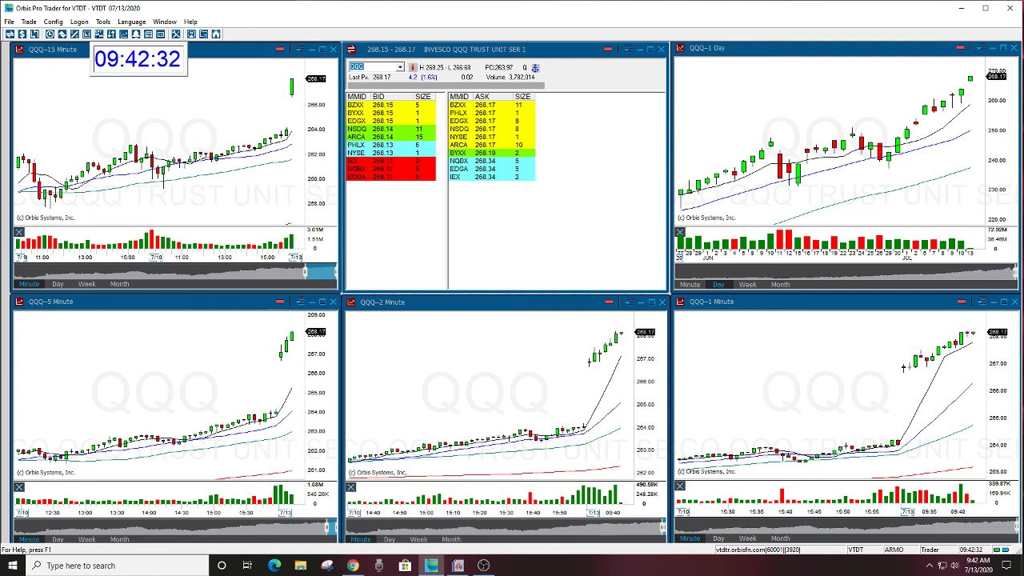
text(SPY)
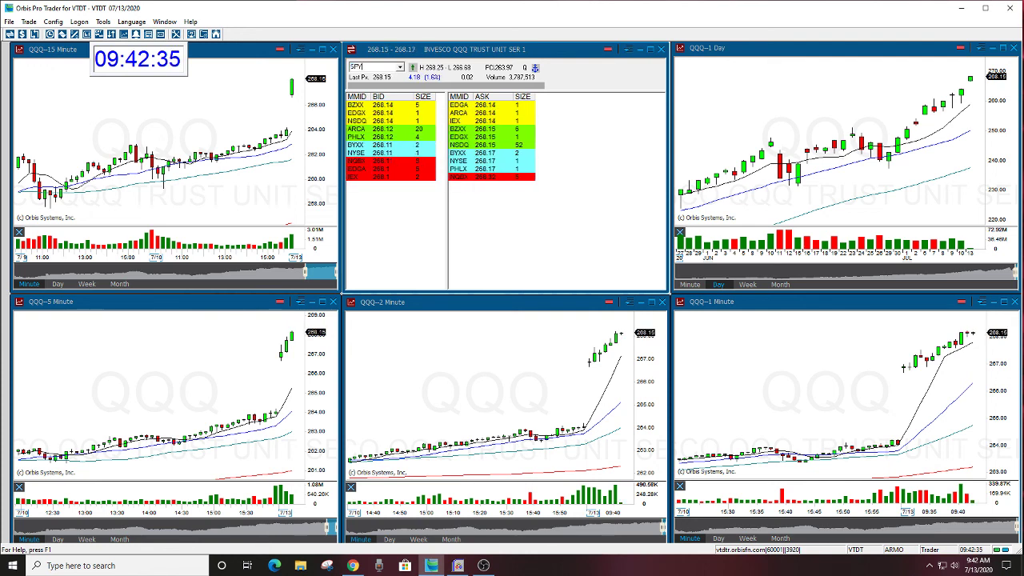
key(Return)
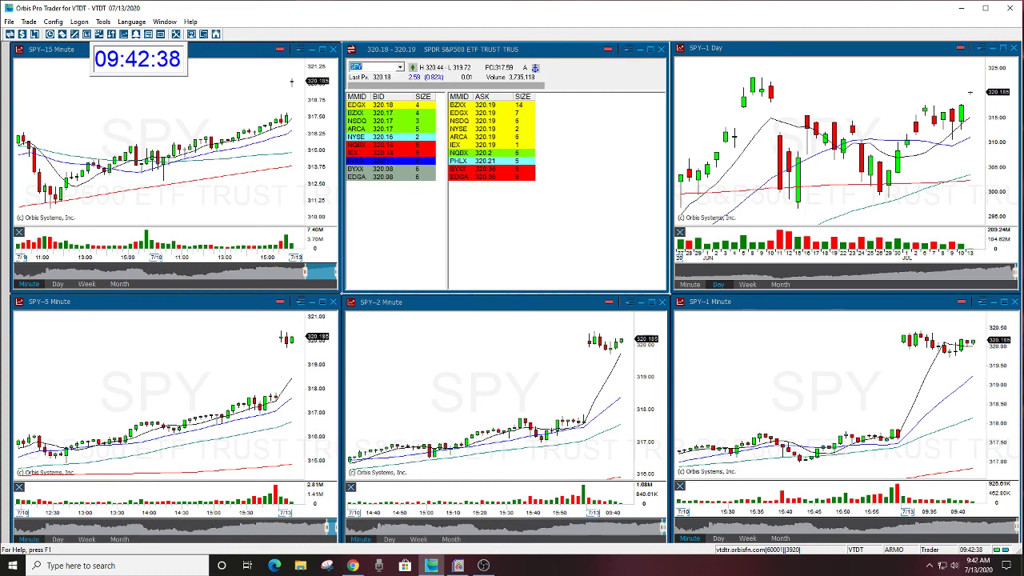
text(DIA)
key(Return)
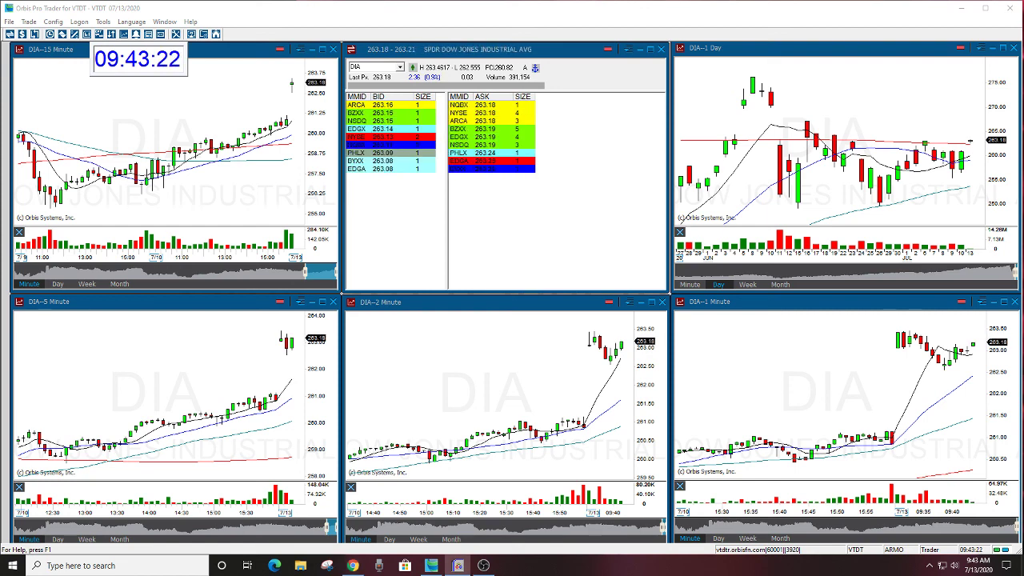
- Load Citigroup (C) into the quote window and linked charts
click(371, 69)
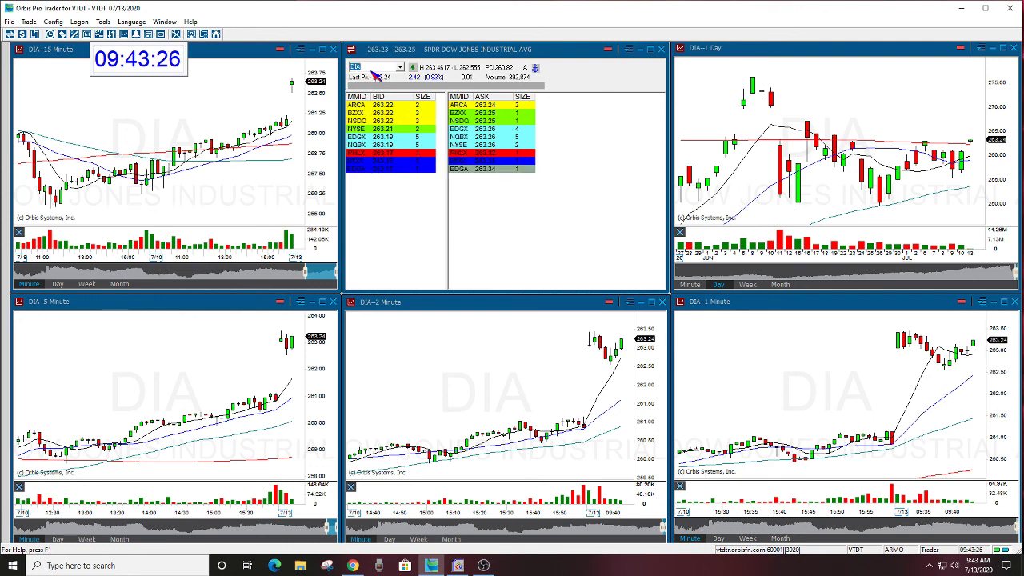
text(C)
key(Return)
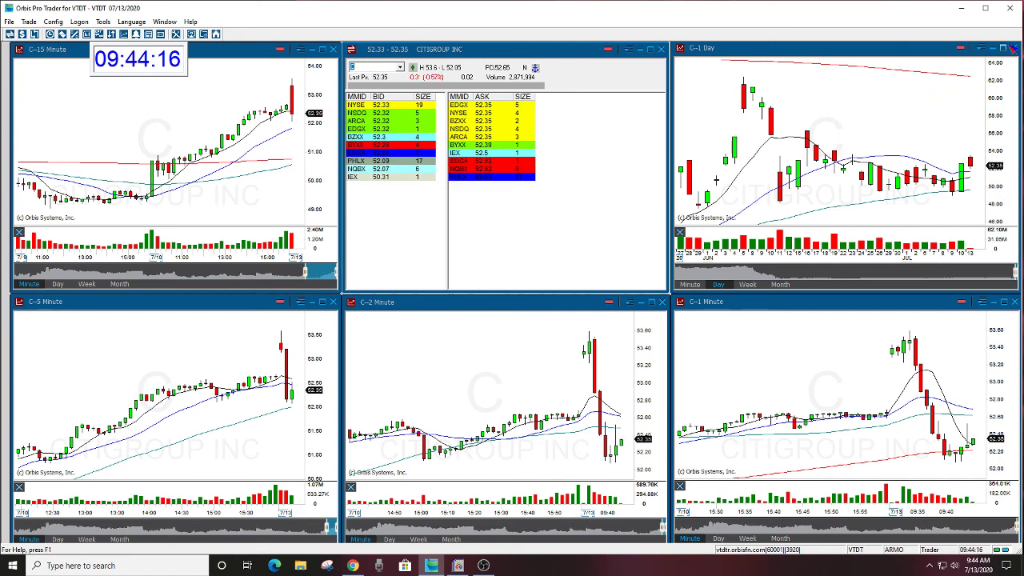
- Enlarge Citigroup's daily chart to examine its price history back to 2012, and restore the multi-chart layout
click(1001, 48)
scroll(770, 199, down, 3)
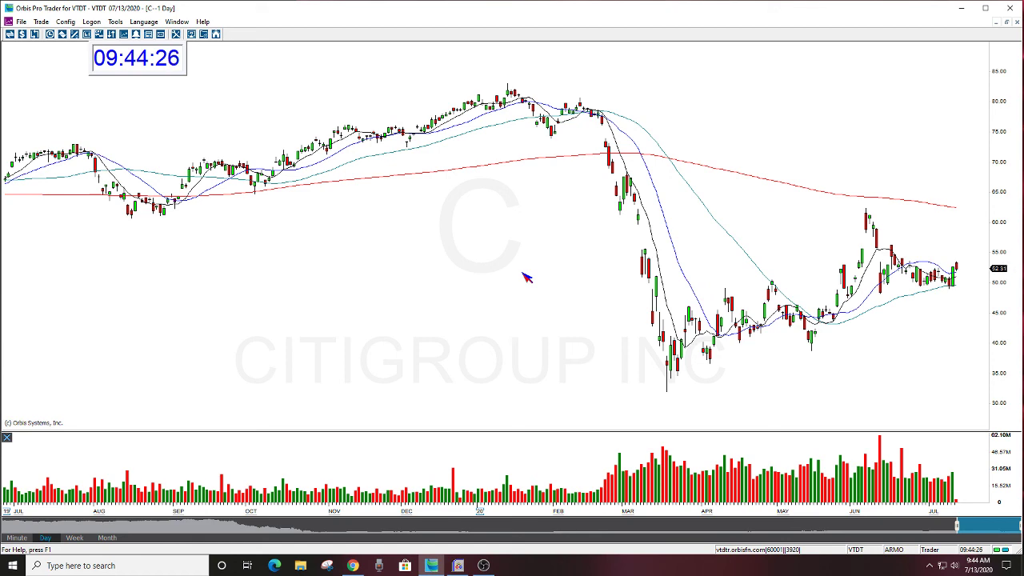
scroll(526, 277, down, 5)
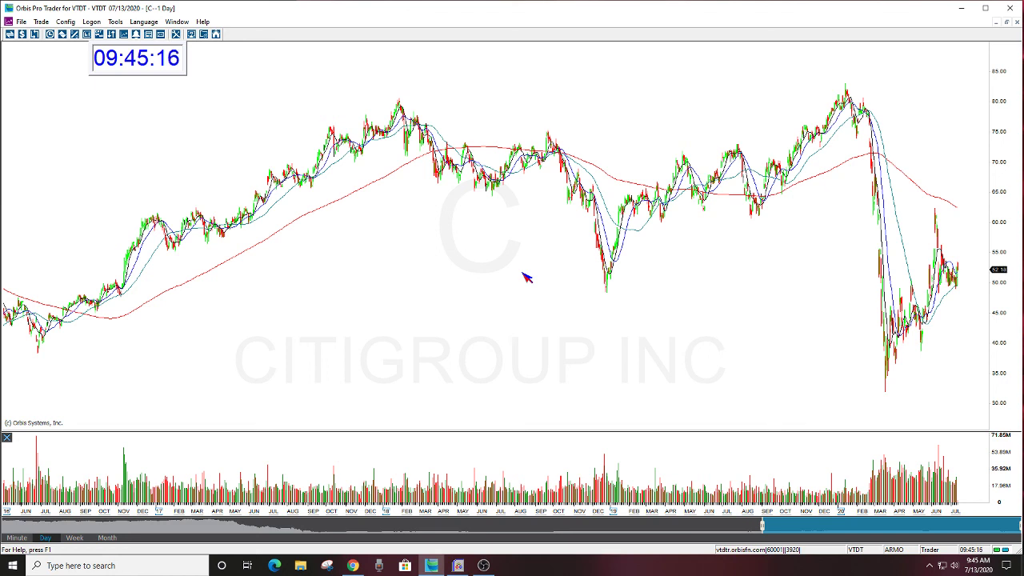
scroll(526, 277, down, 3)
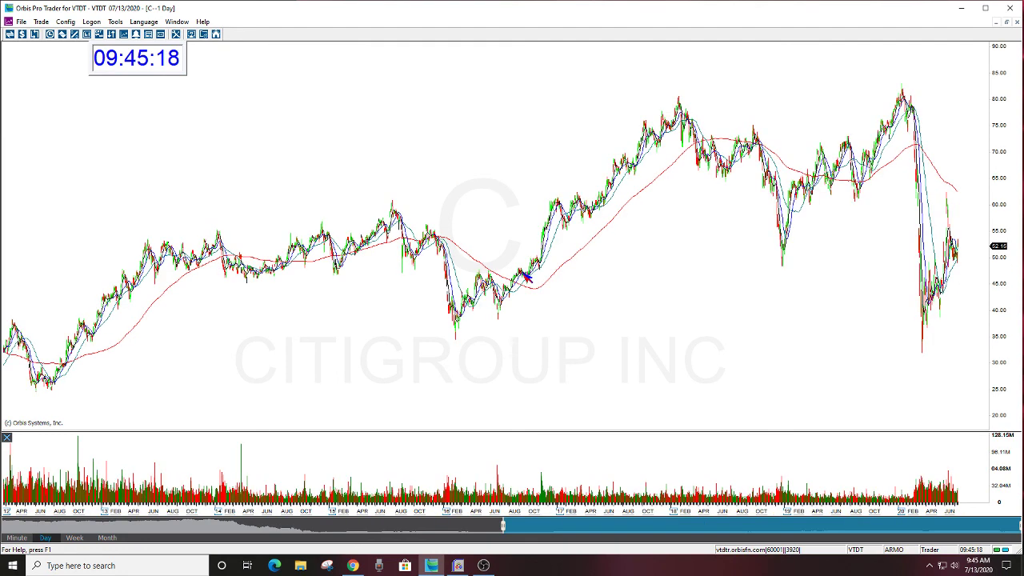
drag(629, 217, 702, 206)
click(1007, 21)
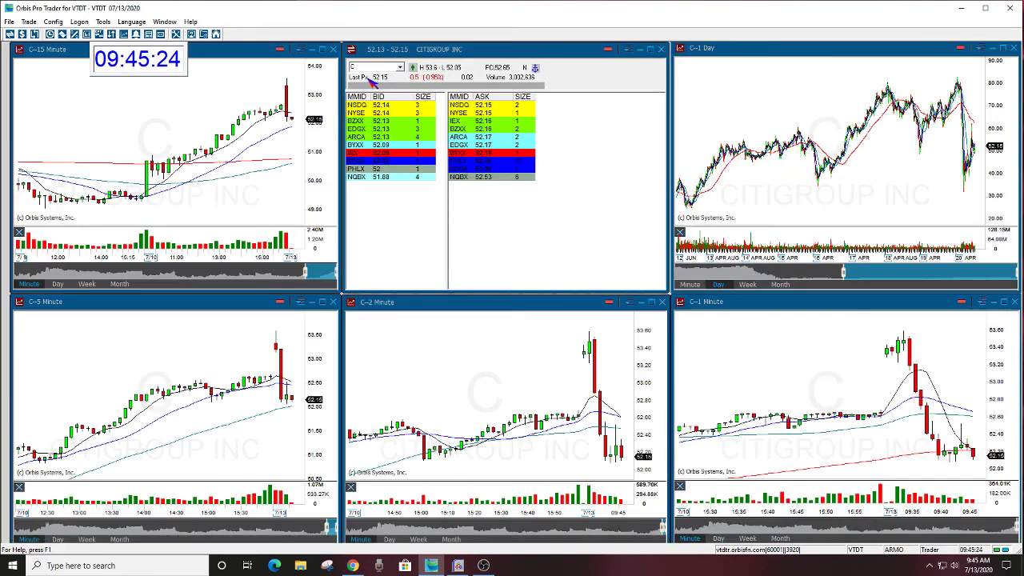
- Load Wells Fargo (WFC) into the quote window and linked charts
text(WFC)
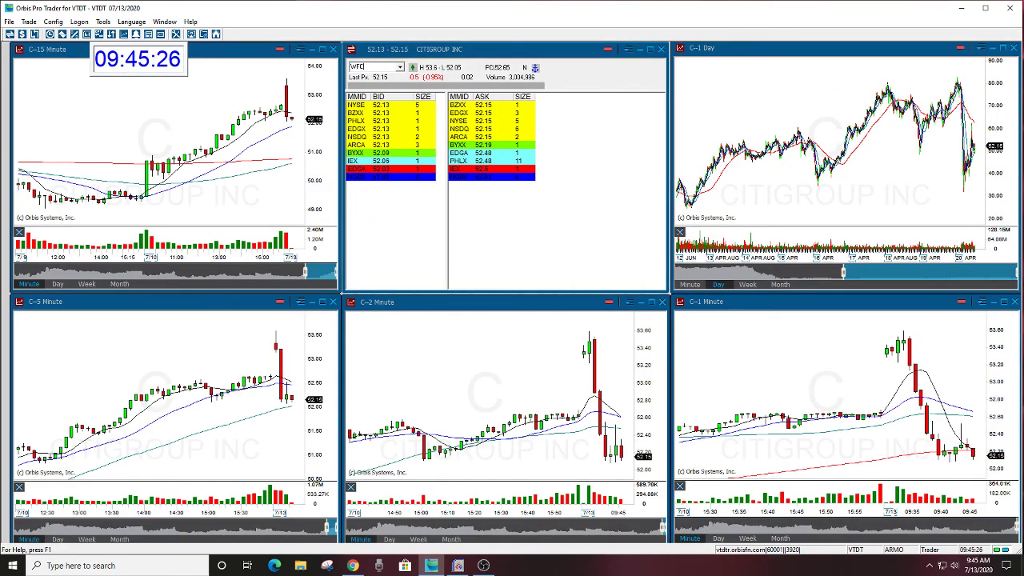
key(Return)
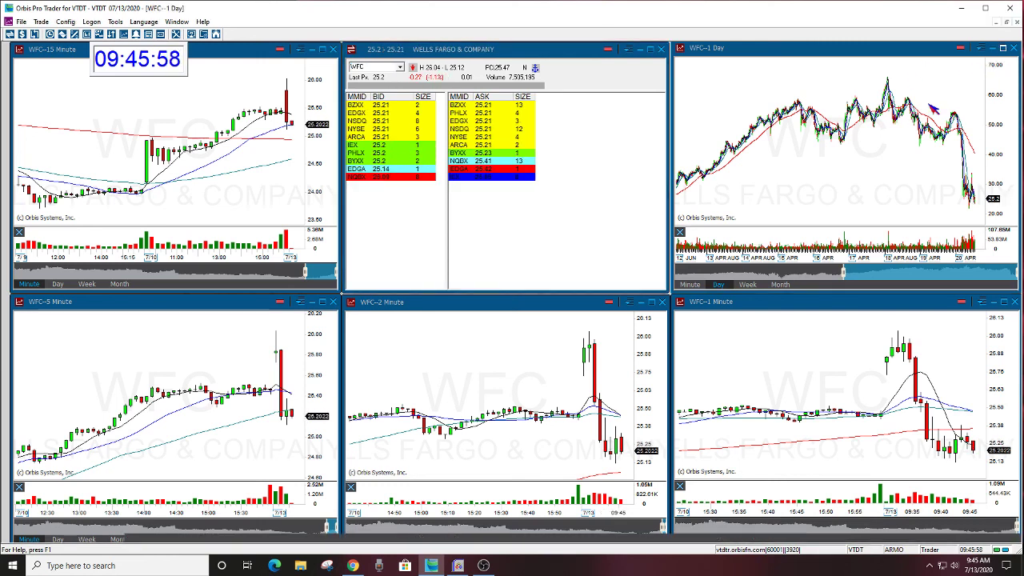
- View Wells Fargo's daily chart enlarged, restore the multi-chart layout, and narrow the daily chart to the June–July candles
click(1002, 48)
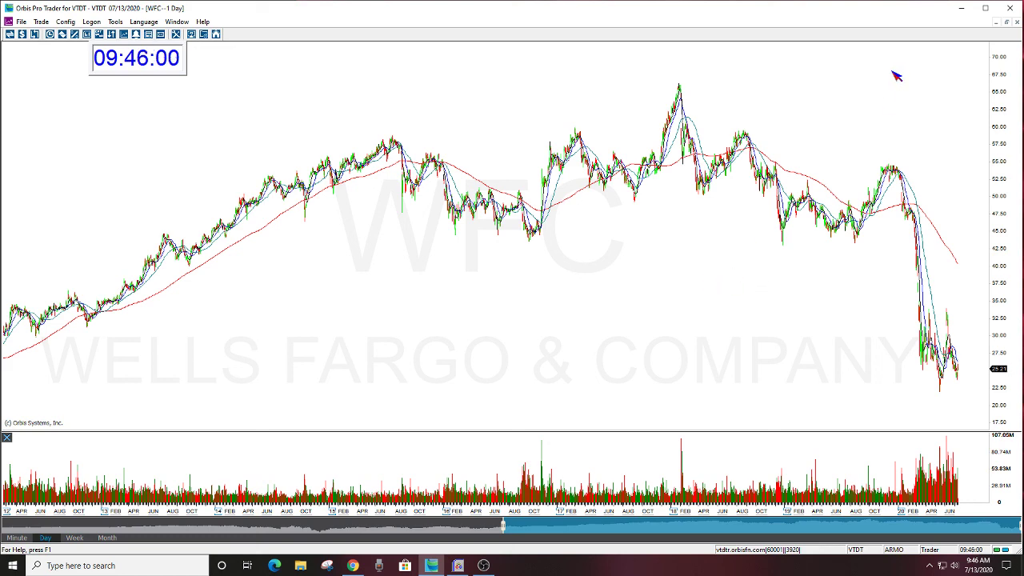
click(1006, 23)
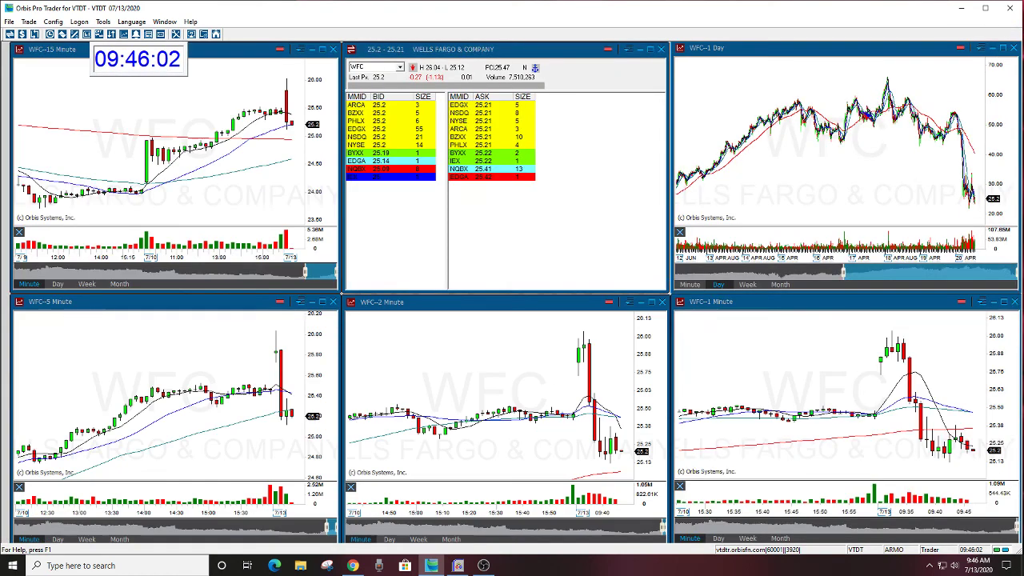
scroll(864, 119, up, 8)
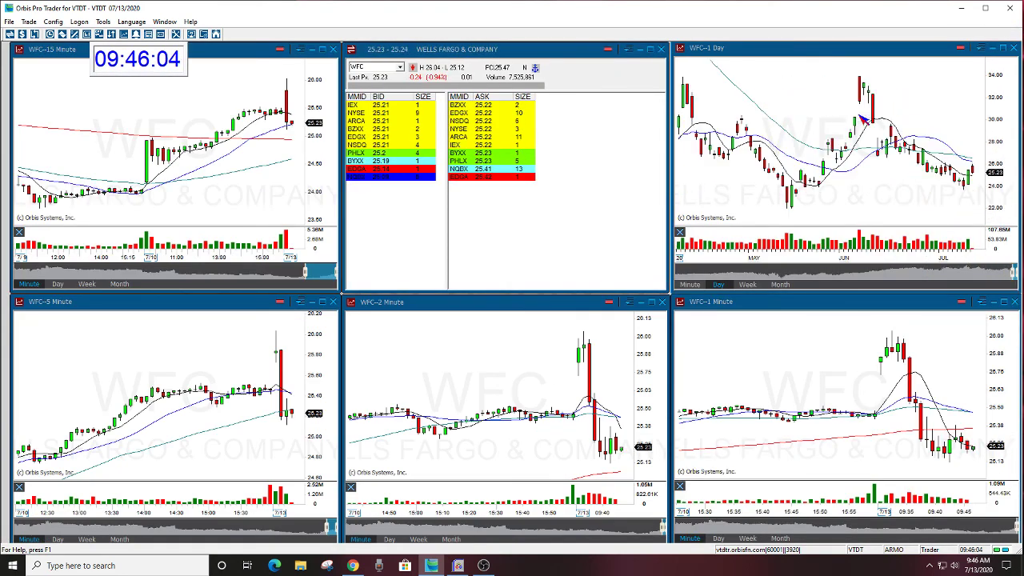
- Load JPMorgan Chase (JPM) into the quote window and linked charts
click(351, 67)
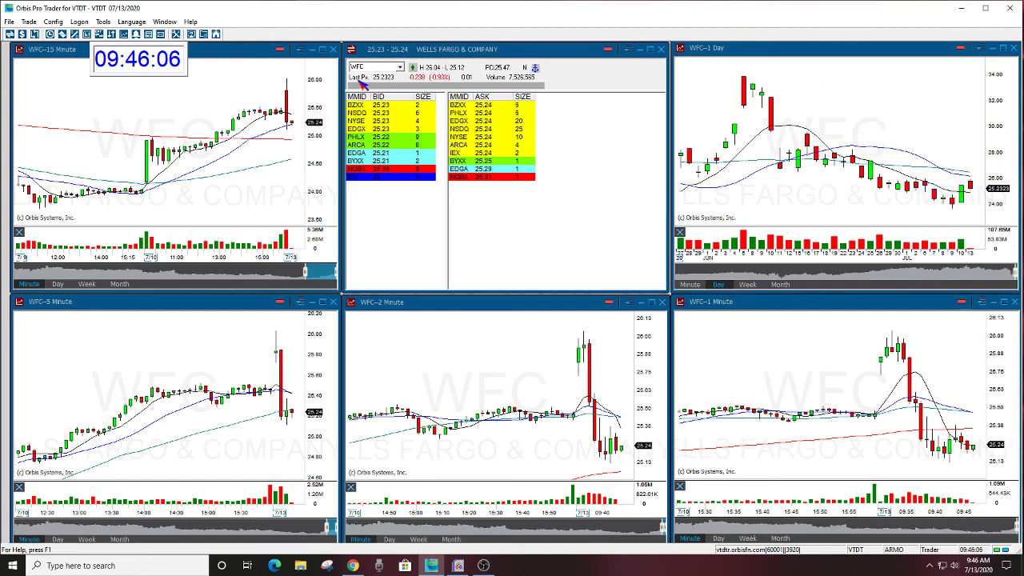
text(JPM)
key(Return)
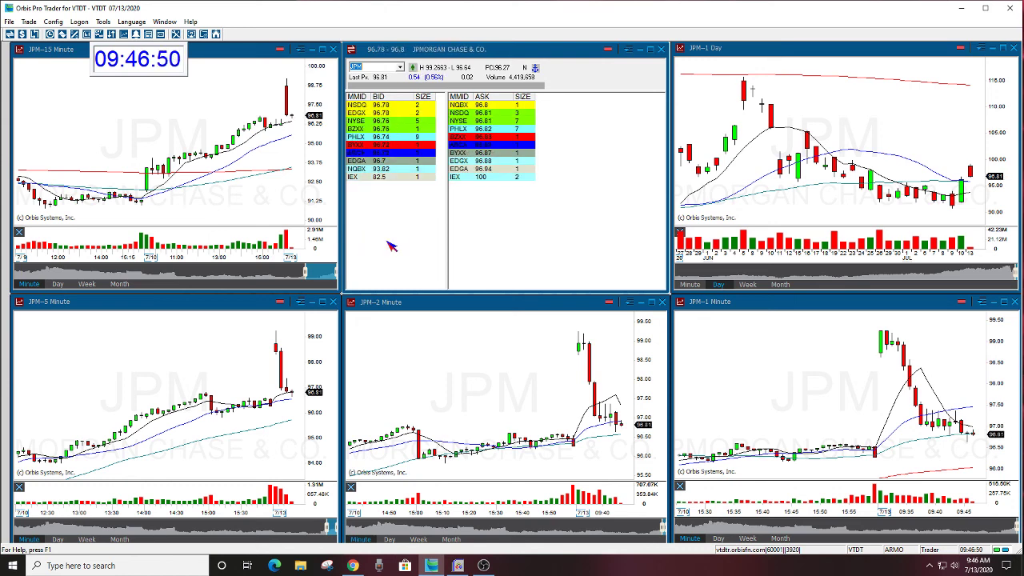
- Enlarge JPMorgan's daily chart and widen its date range back to 2016 to examine the longer price history
click(1002, 49)
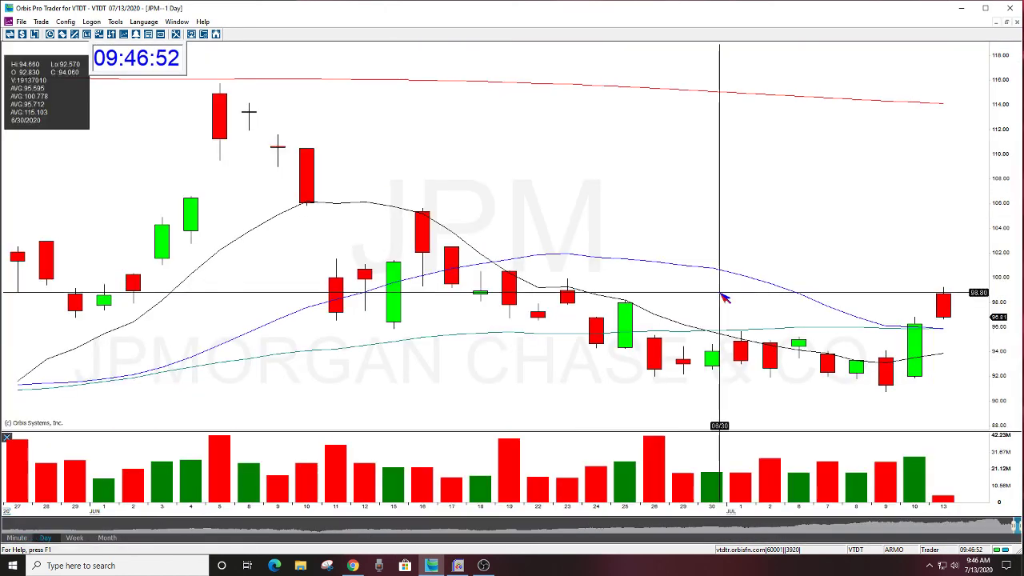
scroll(724, 292, down, 3)
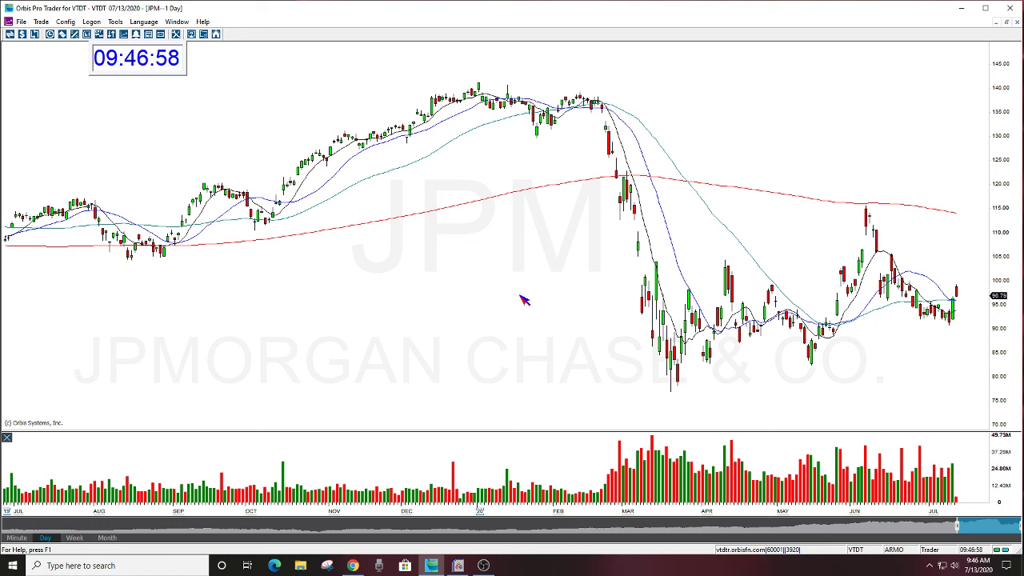
scroll(521, 305, down, 4)
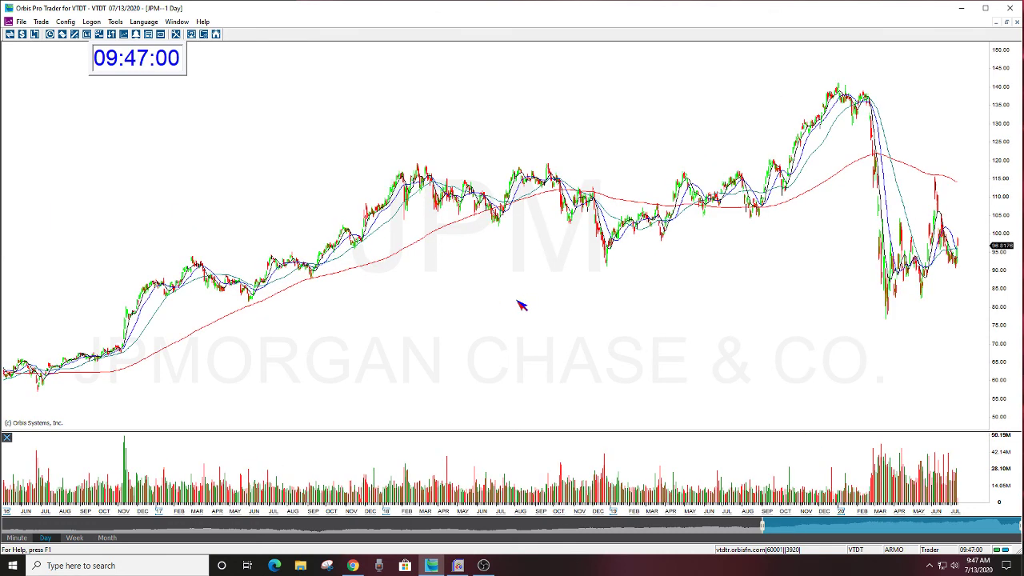